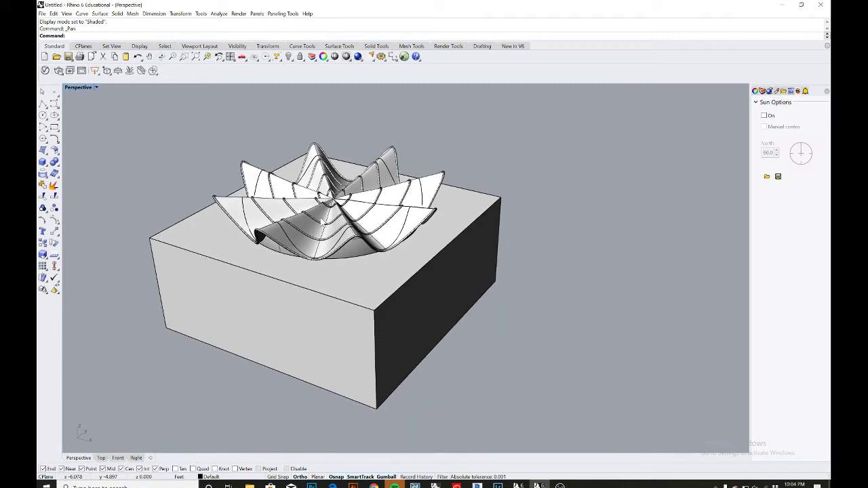
Step: Frame the wavy canopy on its block and set the Perspective viewport's display mode to Rendered
scroll(322, 223, up, 8)
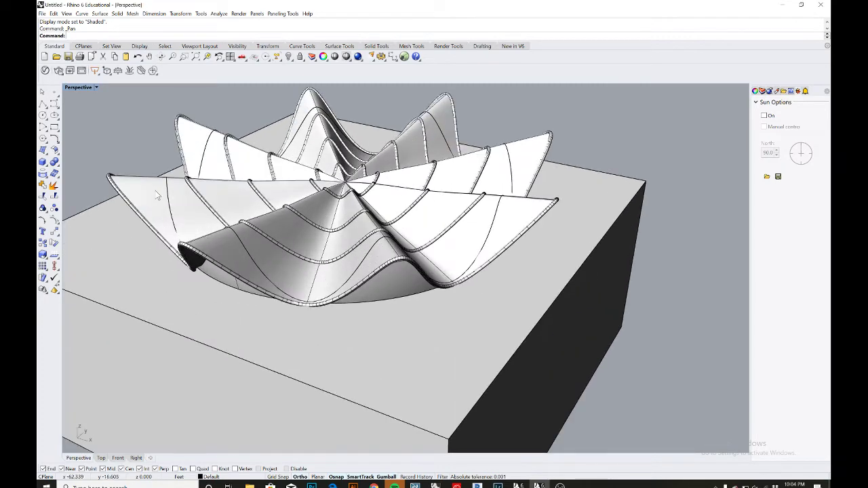
click(153, 192)
click(137, 142)
scroll(188, 155, down, 5)
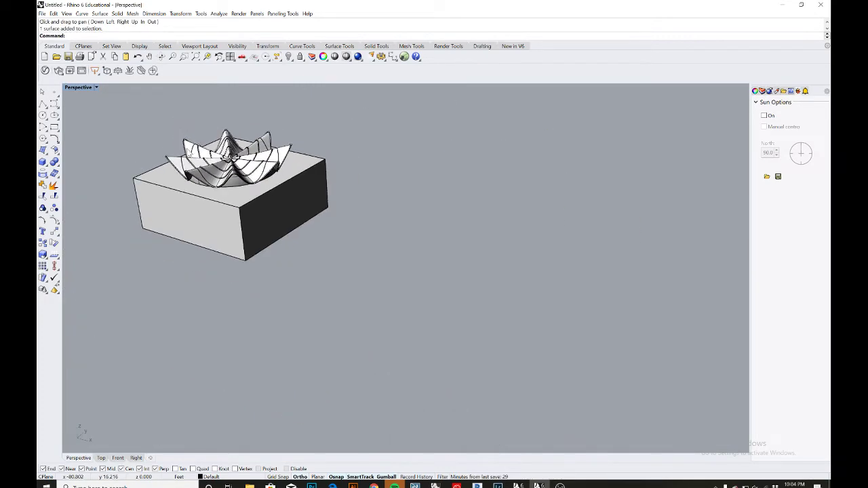
scroll(194, 139, up, 3)
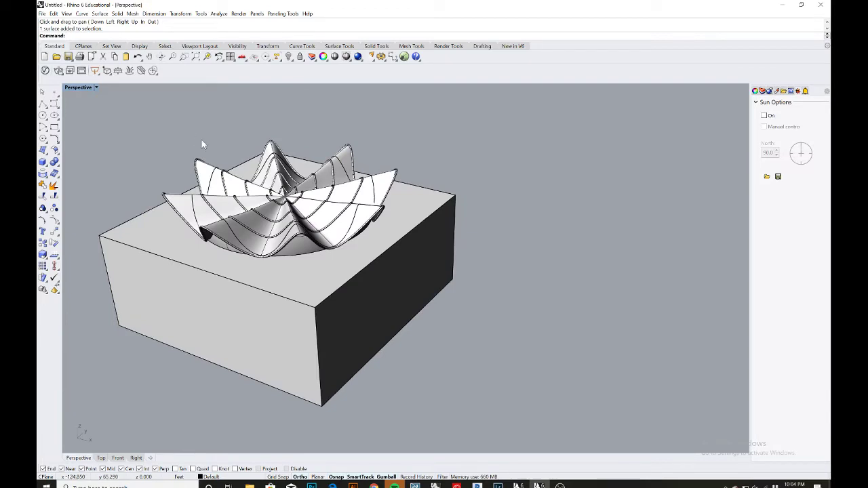
scroll(202, 140, up, 4)
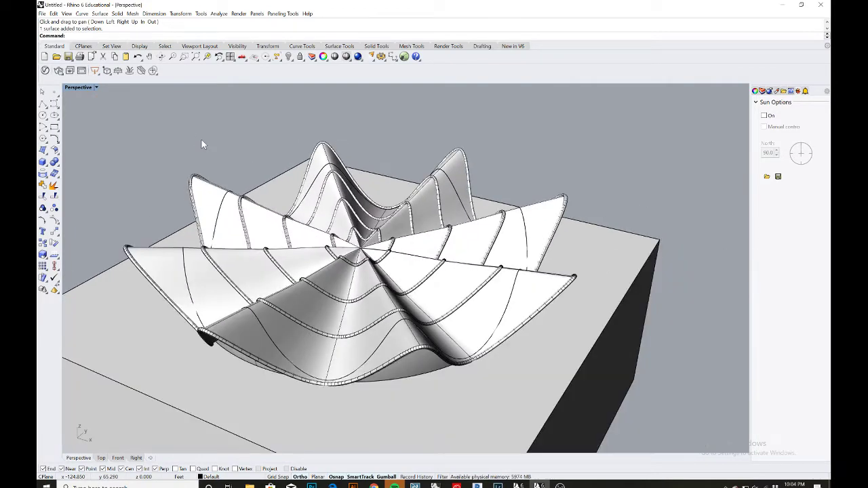
scroll(202, 141, down, 1)
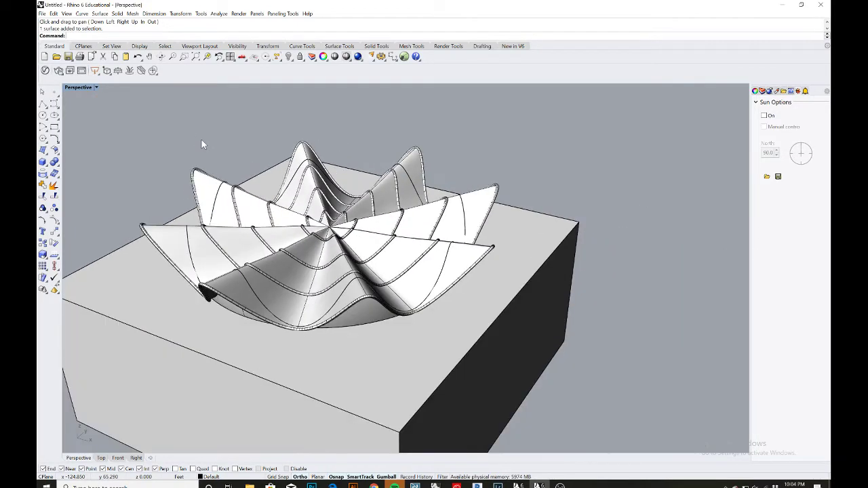
click(96, 87)
click(97, 125)
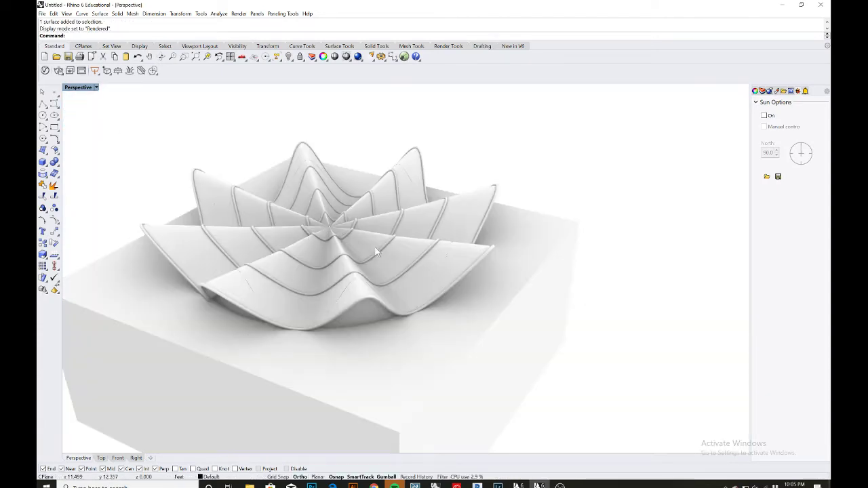
Step: Show the Sun options and turn on the sun for the rendered view
click(763, 92)
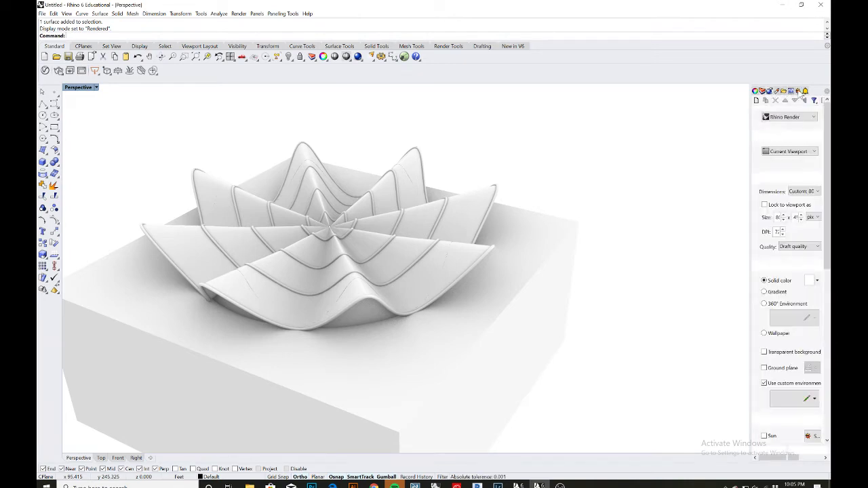
click(801, 93)
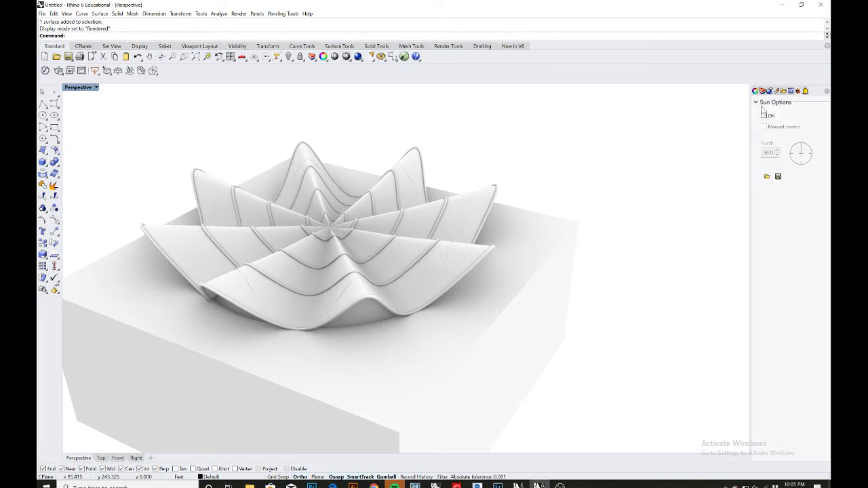
click(827, 92)
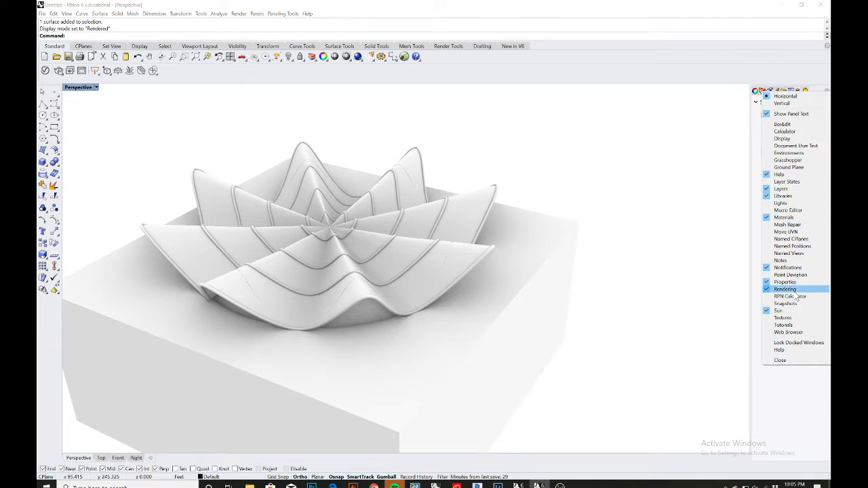
click(756, 128)
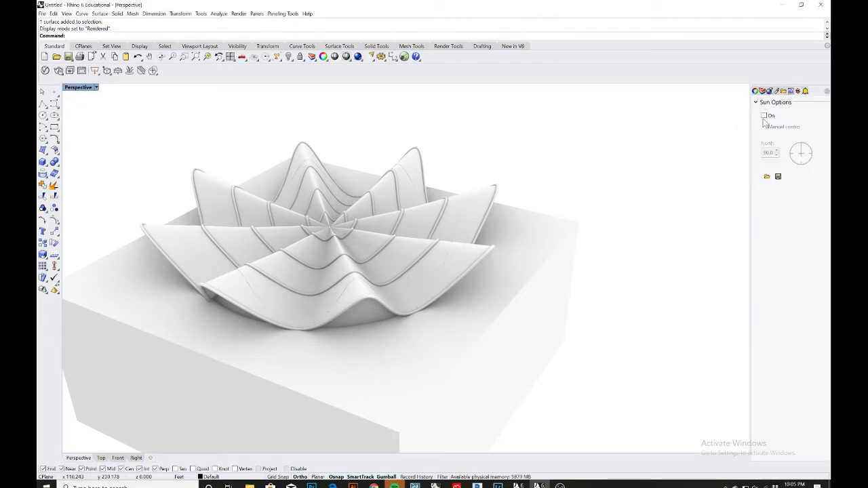
click(764, 116)
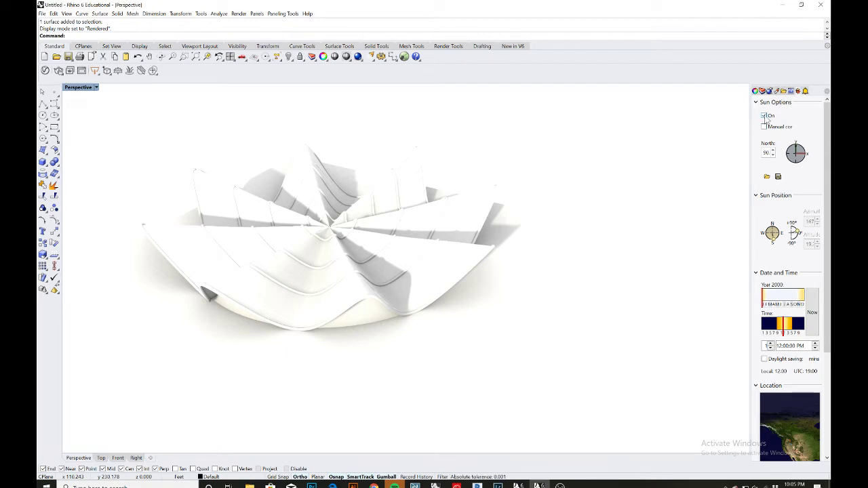
Step: Try manual sun control with the sun at an azimuth and altitude of about 50 and 24 degrees, and return to date-based control
click(766, 128)
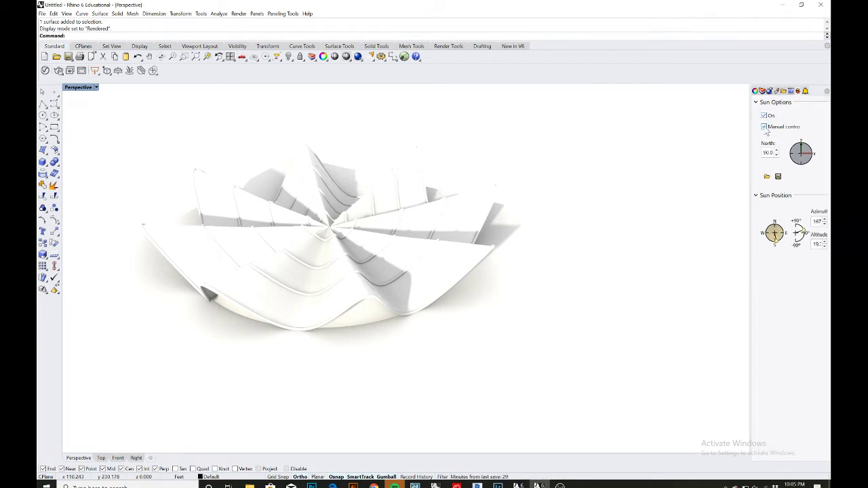
mouse_move(801, 231)
mouse_down()
mouse_move(779, 238)
mouse_move(780, 246)
mouse_move(783, 229)
mouse_up()
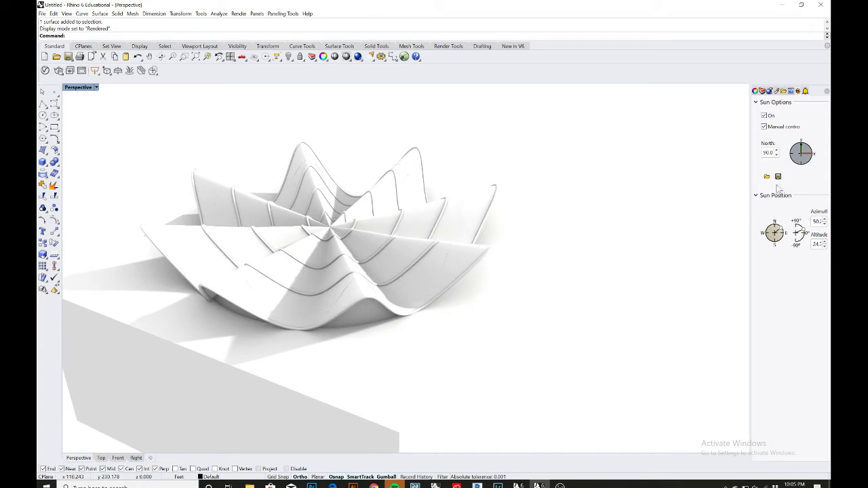
click(765, 127)
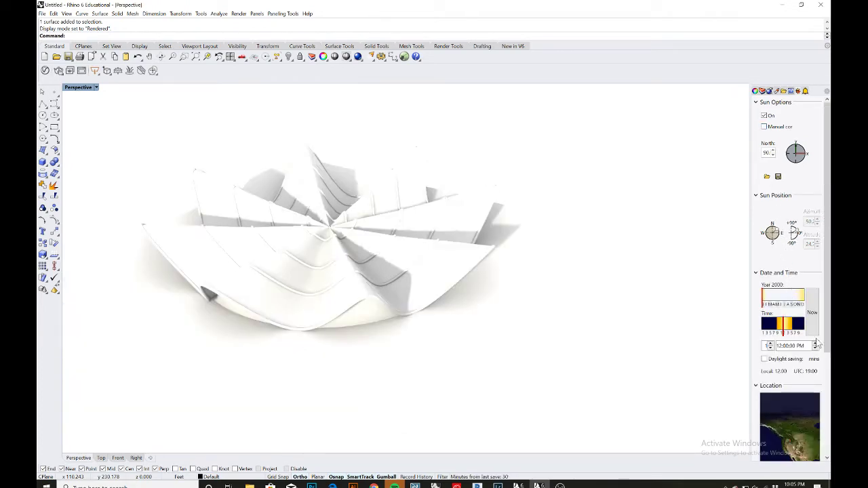
Step: Try Seattle, WA as the sun's location and switch back to the current location
scroll(793, 403, down, 3)
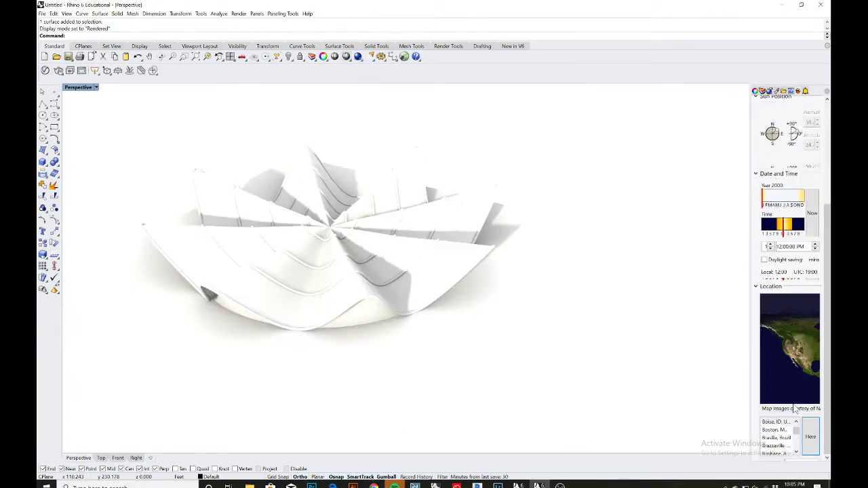
scroll(795, 409, down, 5)
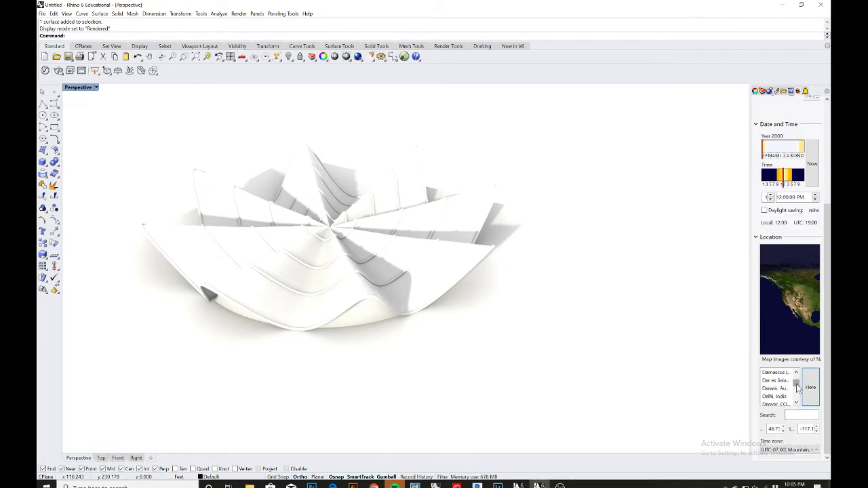
drag(797, 385, 797, 399)
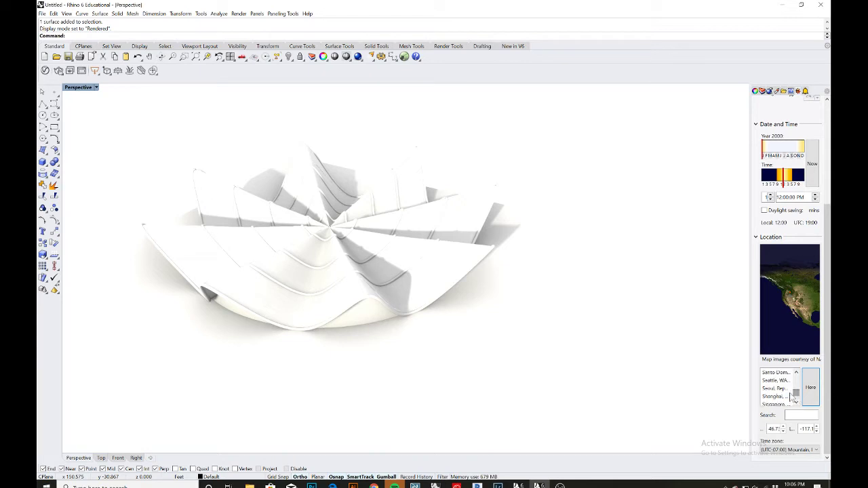
click(776, 381)
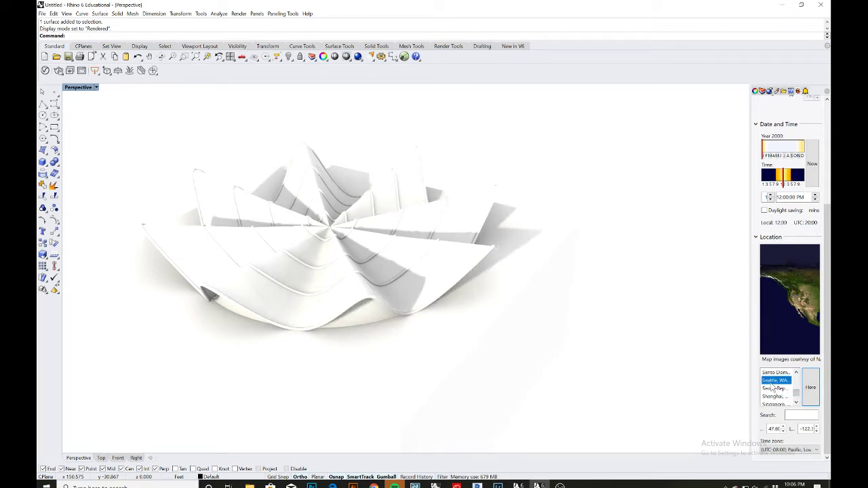
click(816, 394)
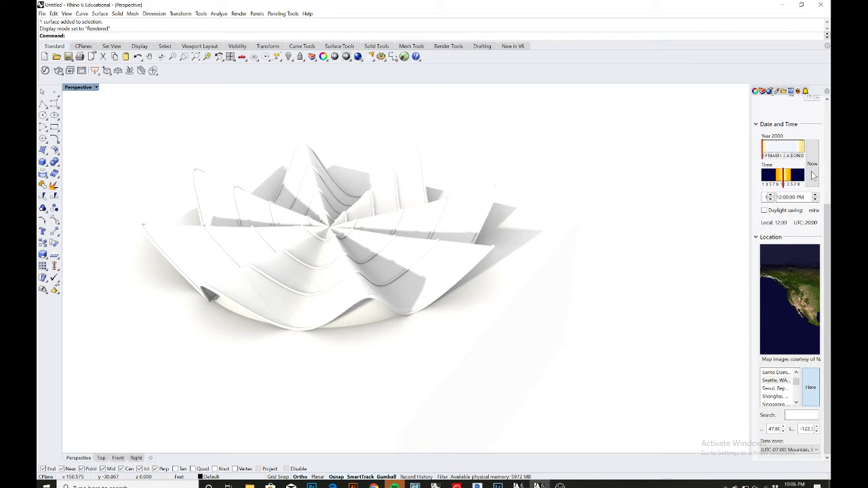
Step: Set the sun to the current date and its time of day to about 4:59 PM
click(812, 171)
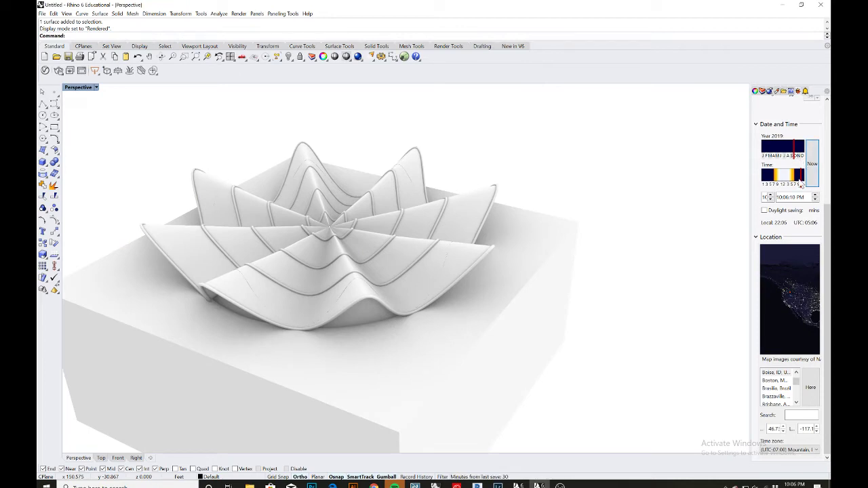
drag(803, 185, 795, 184)
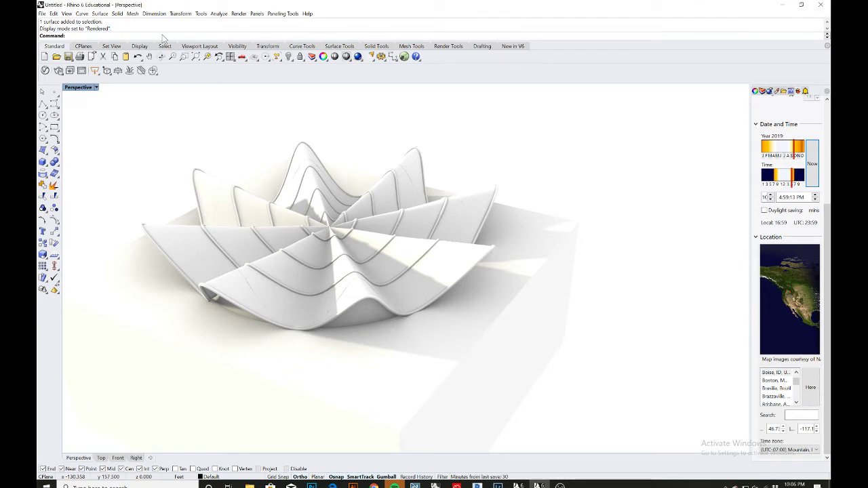
Step: Set up a one-day sun animation of the Perspective viewport with SetOneDaySunAnimation, keeping its default settings
text(setOneDaySunAnimation)
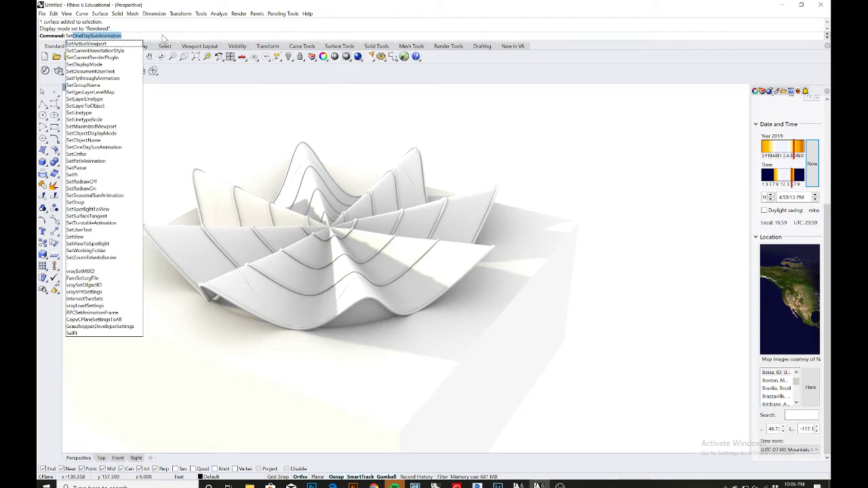
key(Return)
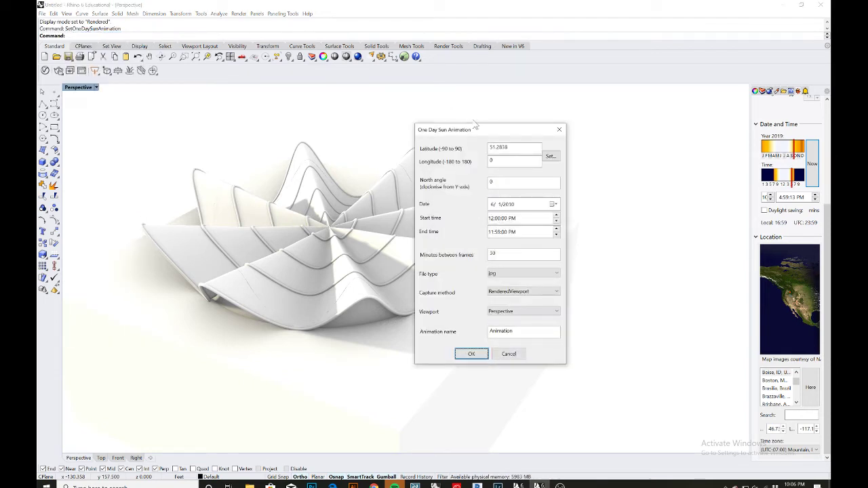
drag(488, 131, 542, 115)
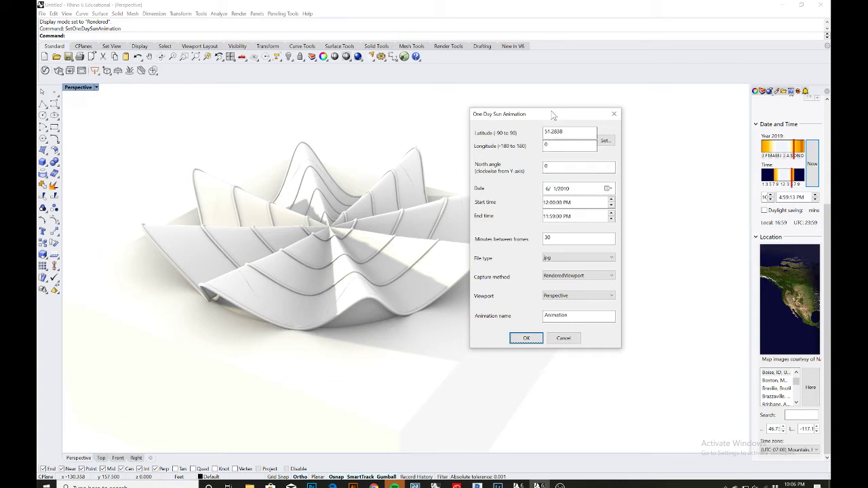
drag(552, 114, 617, 110)
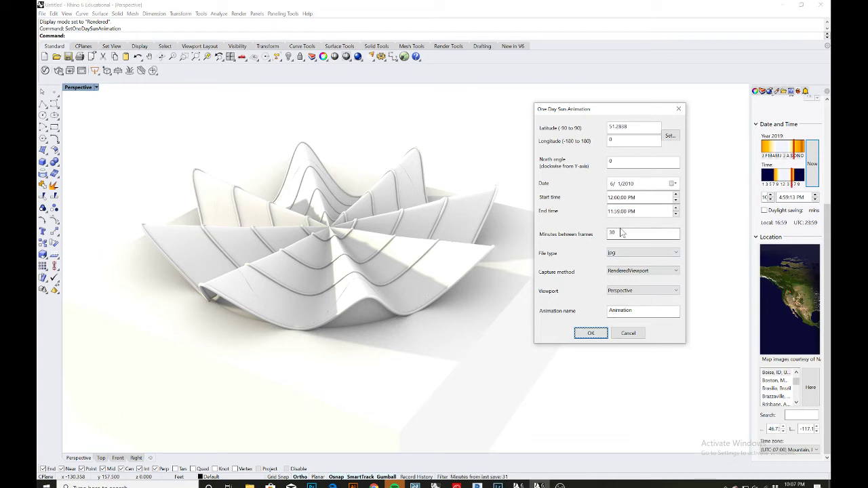
click(591, 333)
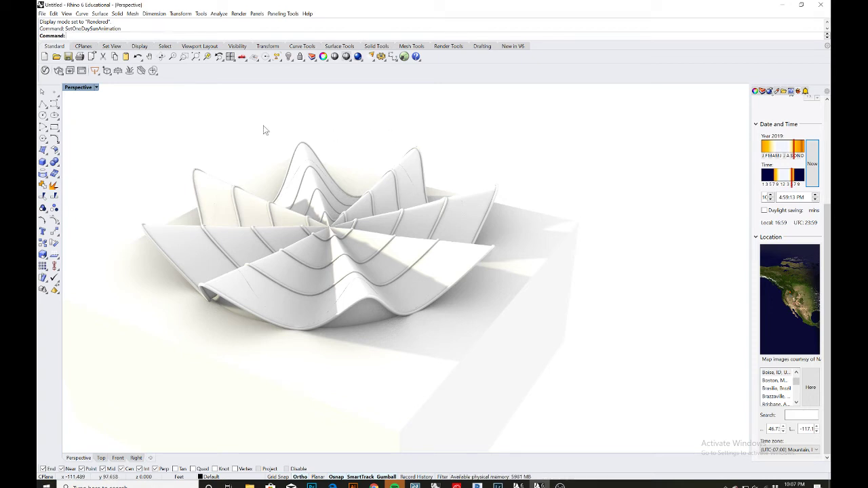
Step: Play the one-day sun animation twice to examine how the shadows move
text(layAnimation)
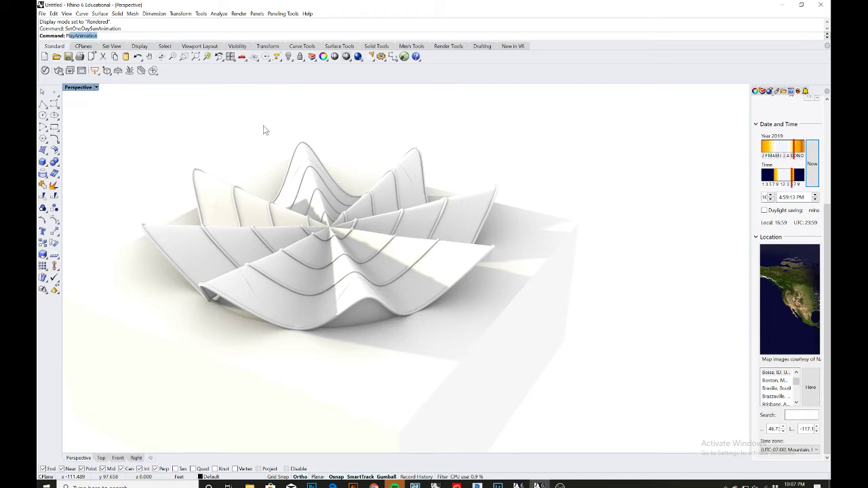
key(Return)
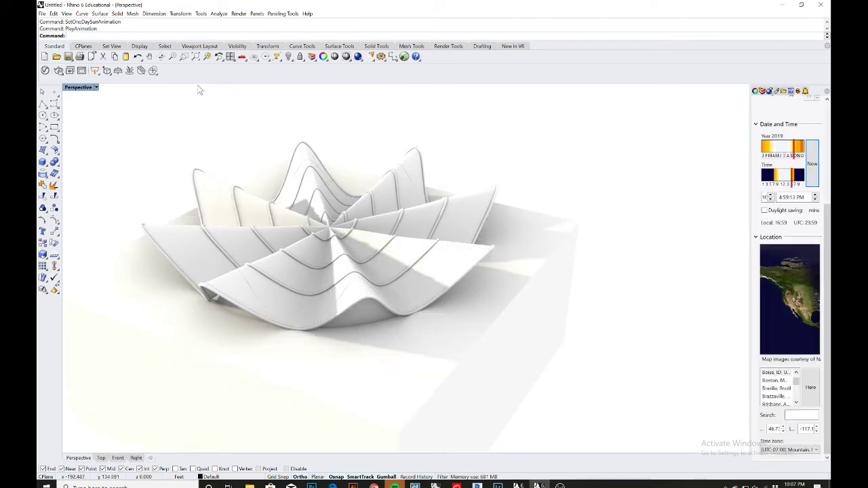
text(PlayAnimation)
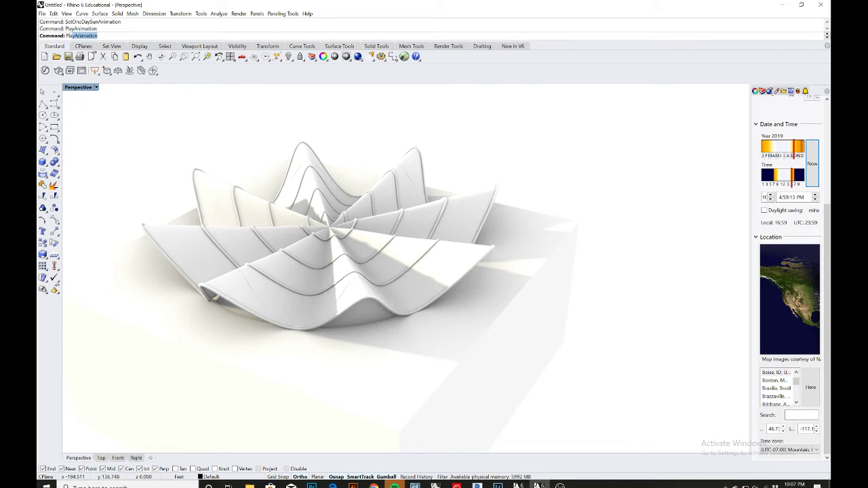
key(Return)
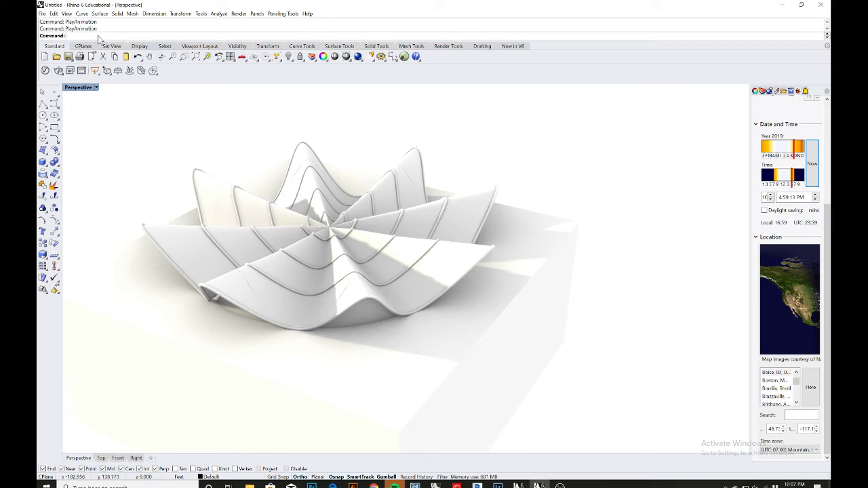
Step: Set up a seasonal sun animation with SetSeasonalSunAnimation, adjusting the afternoon time and keeping the other default settings
text(etSeasonalSunAnimation)
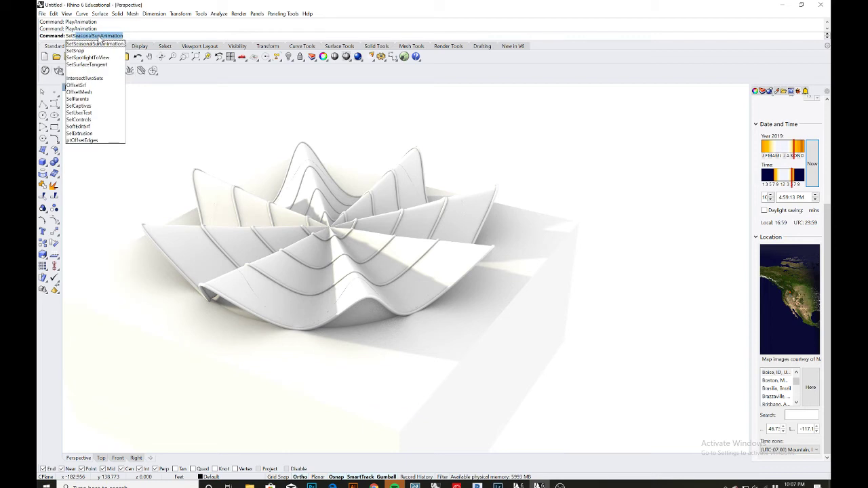
key(Return)
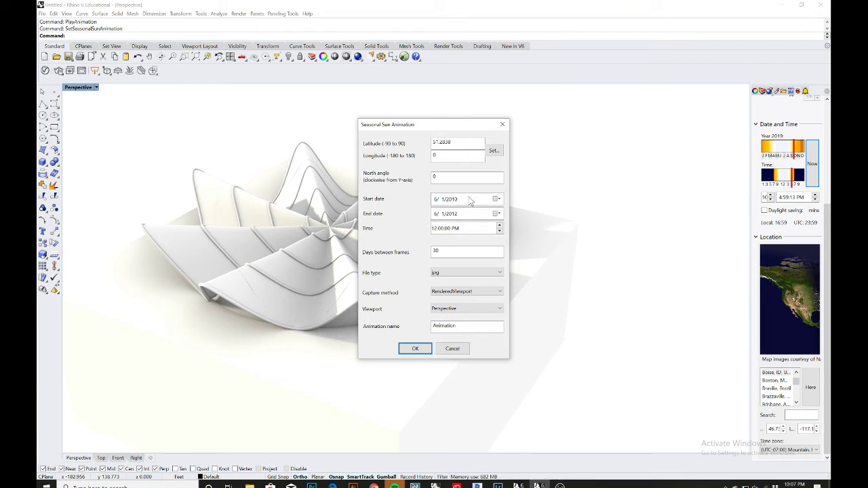
click(500, 226)
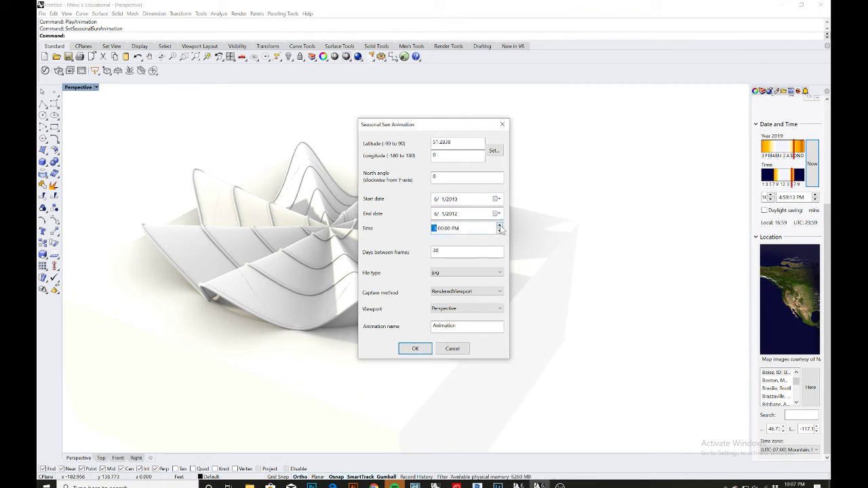
click(500, 231)
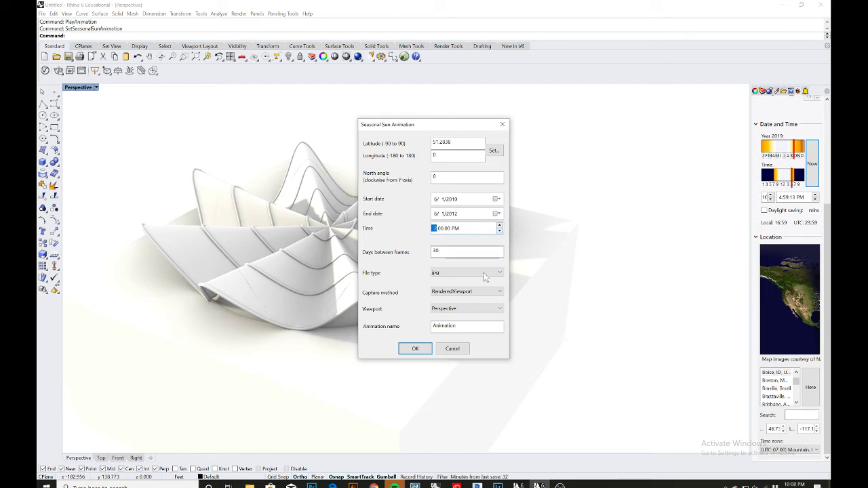
click(415, 350)
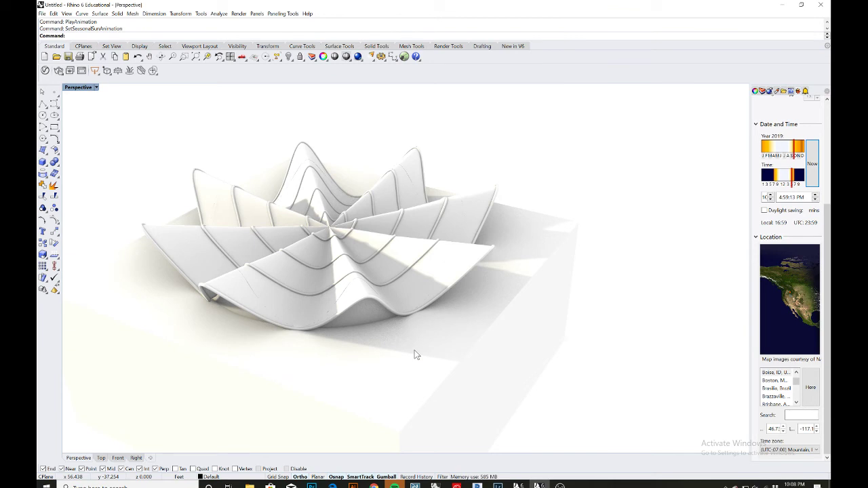
Step: Play the seasonal sun animation twice to examine how the shadows change over the year
text(PlayAnimation)
key(Return)
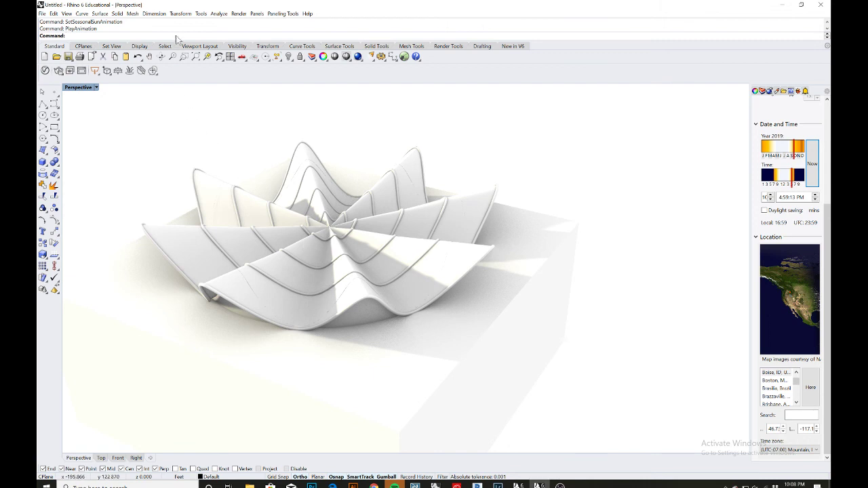
key(Up)
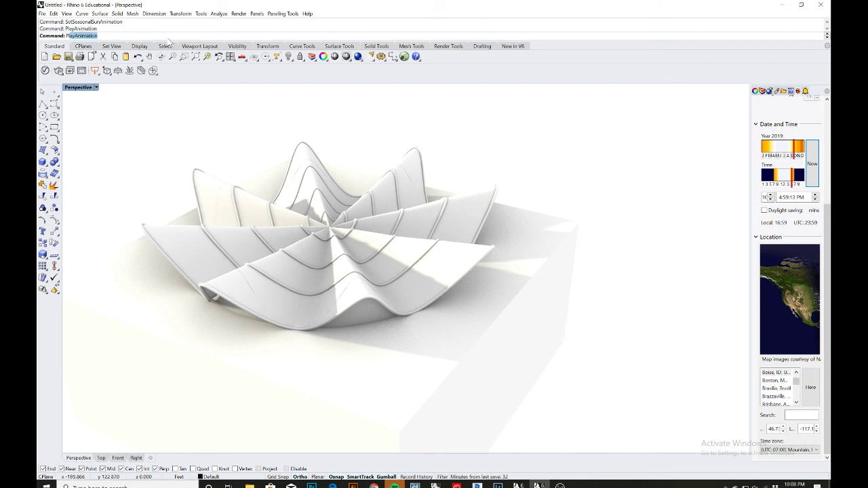
key(Return)
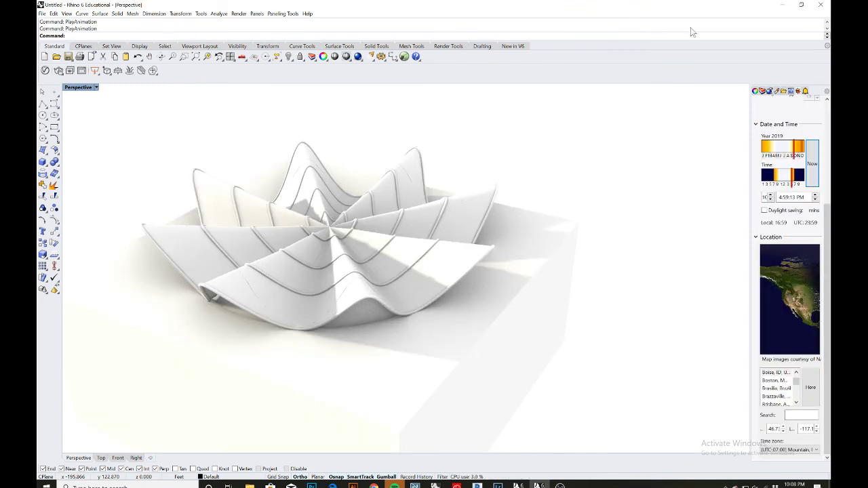
scroll(784, 144, up, 5)
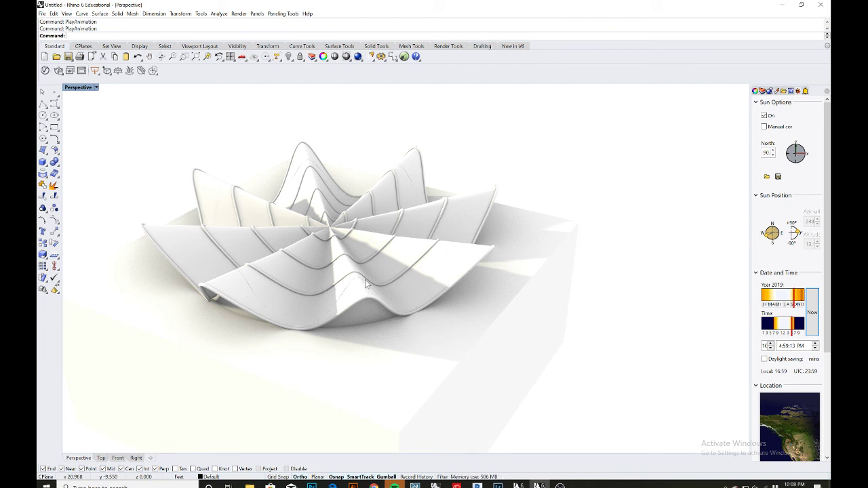
click(560, 486)
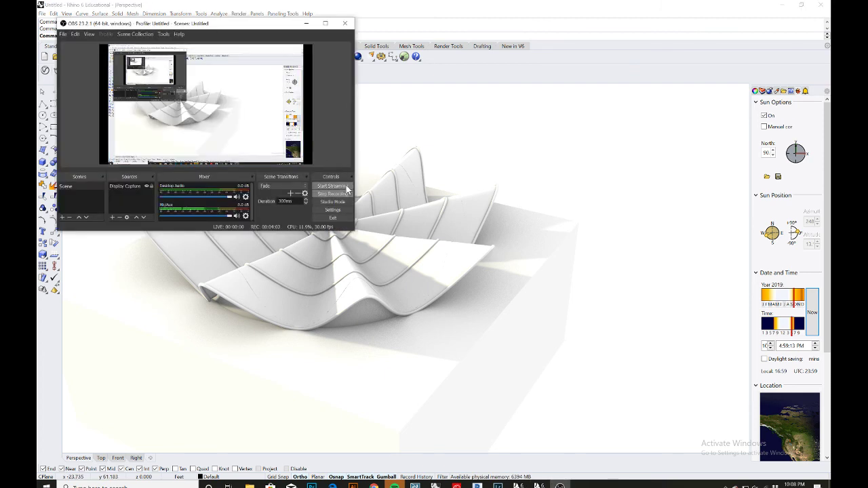